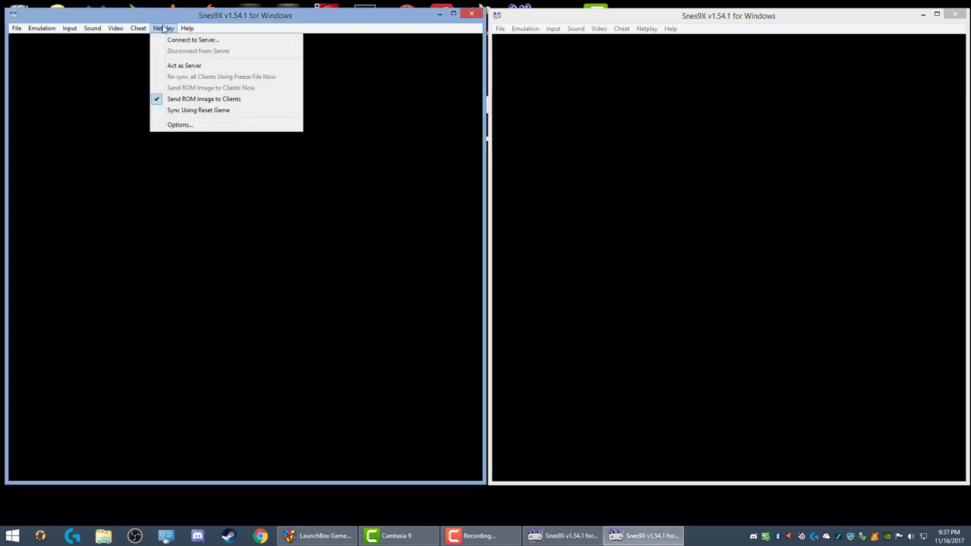
Make the left window act as Netplay server and note its host name and port 5050.
click(182, 67)
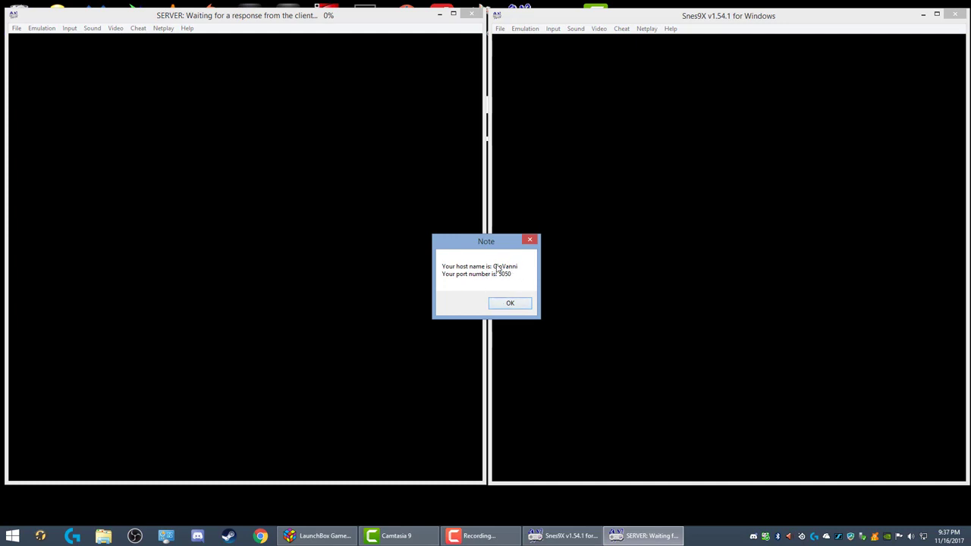
Dismiss the host/port notice and load the Sunset Riders ROM from File > Load Game.
click(494, 305)
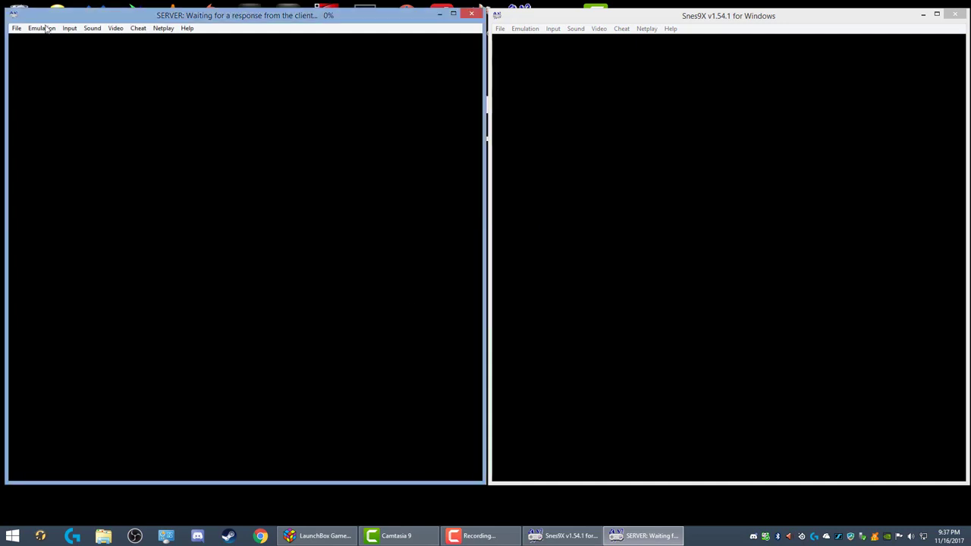
click(16, 28)
click(28, 40)
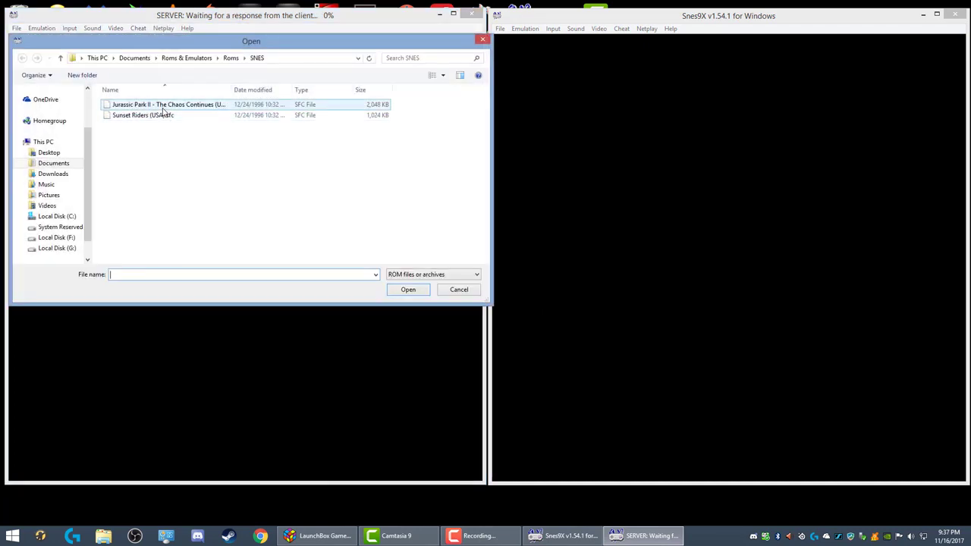
double_click(157, 116)
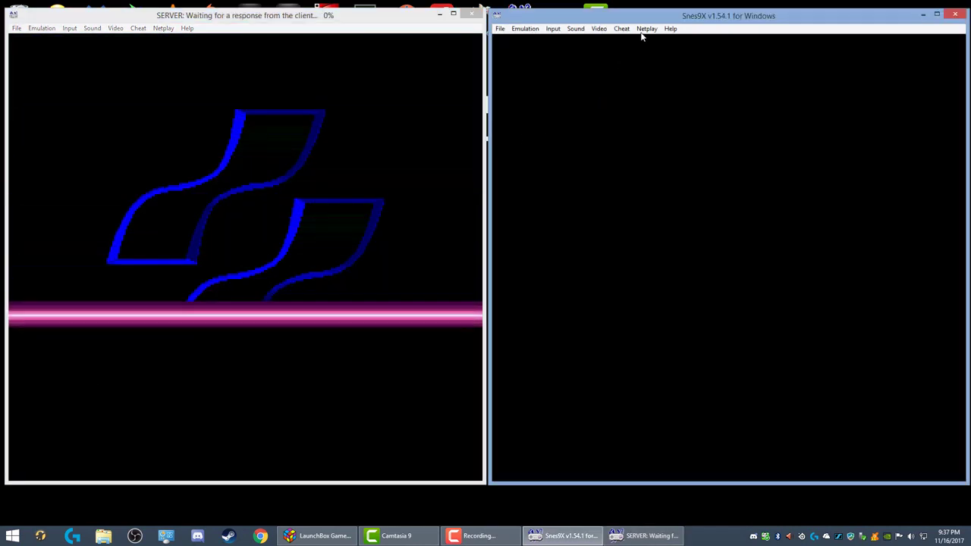
Connect the right window via Netplay > Connect to Server, entering the host machine's name.
click(641, 31)
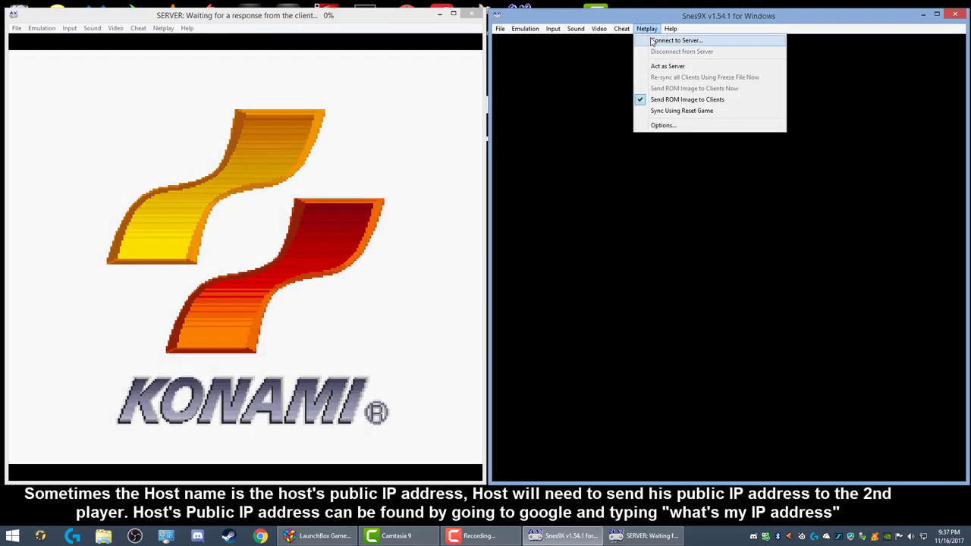
click(654, 41)
click(502, 250)
text(Gio)
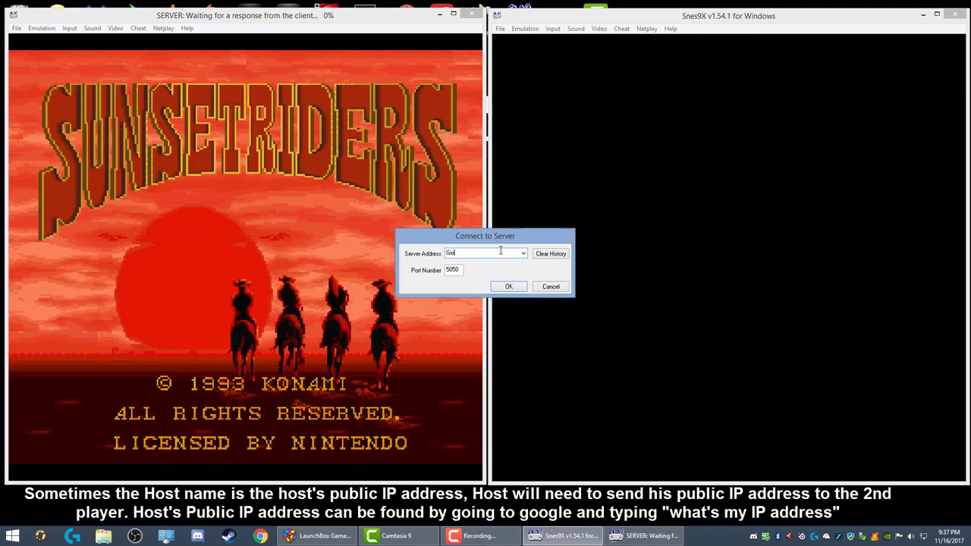
text(vanni)
key(Return)
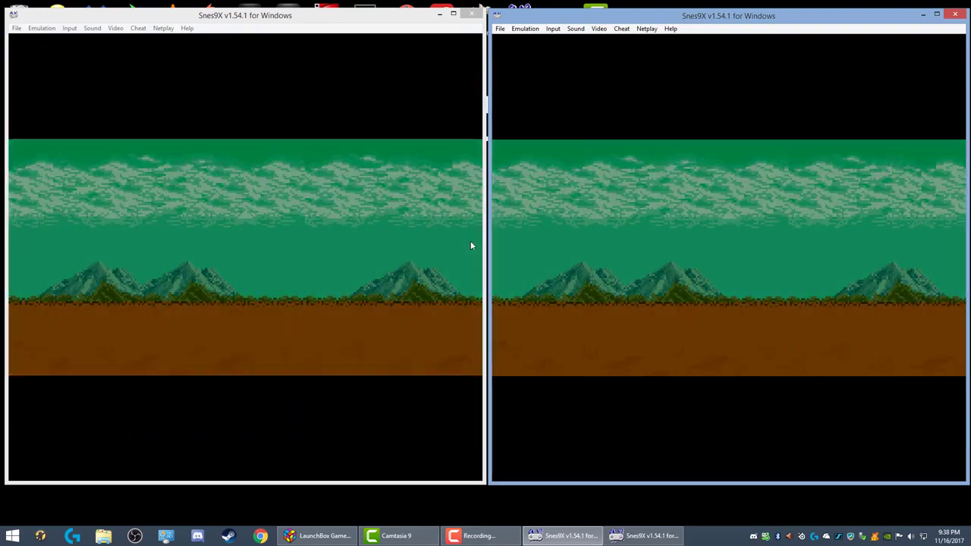
Choose 2PLAYERS on the Sunset Riders title menu and open the Windows volume mixer.
click(470, 246)
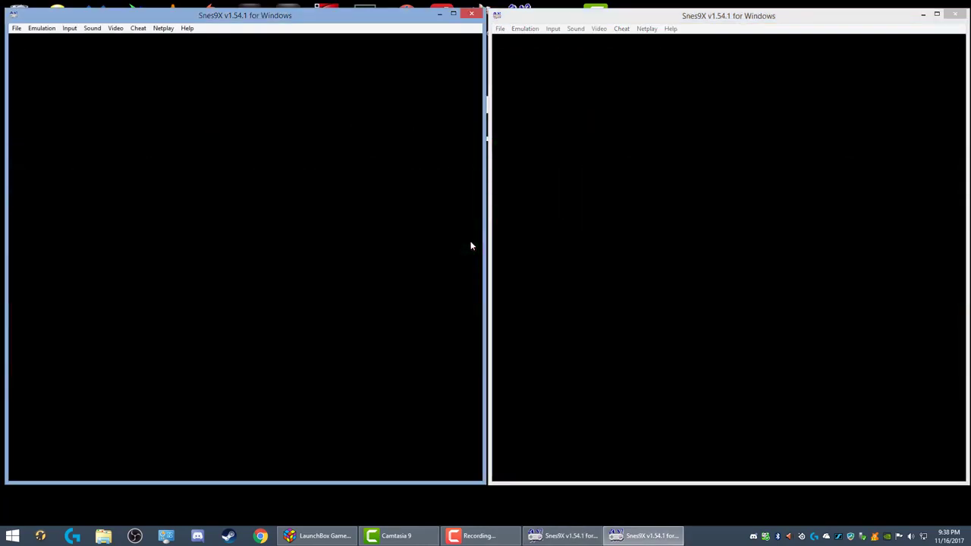
key(Down)
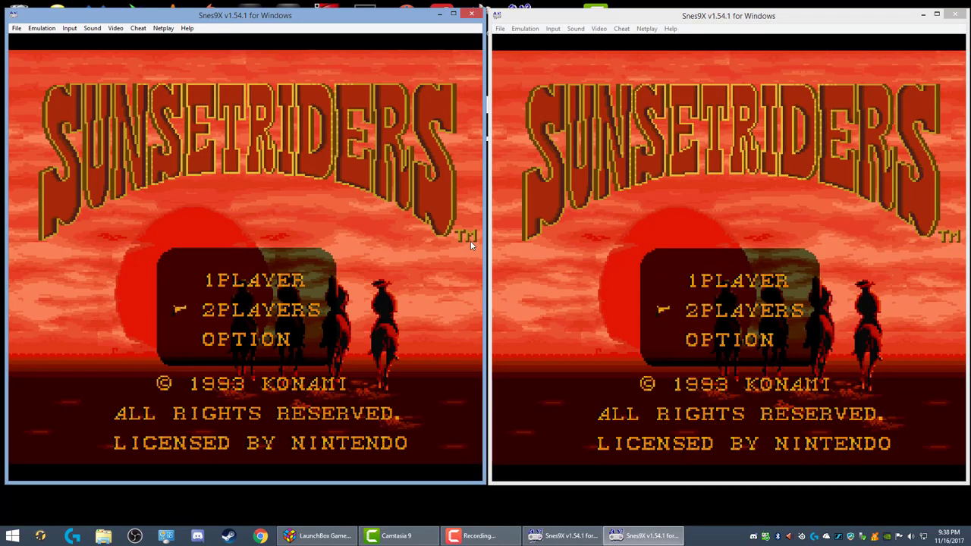
click(913, 536)
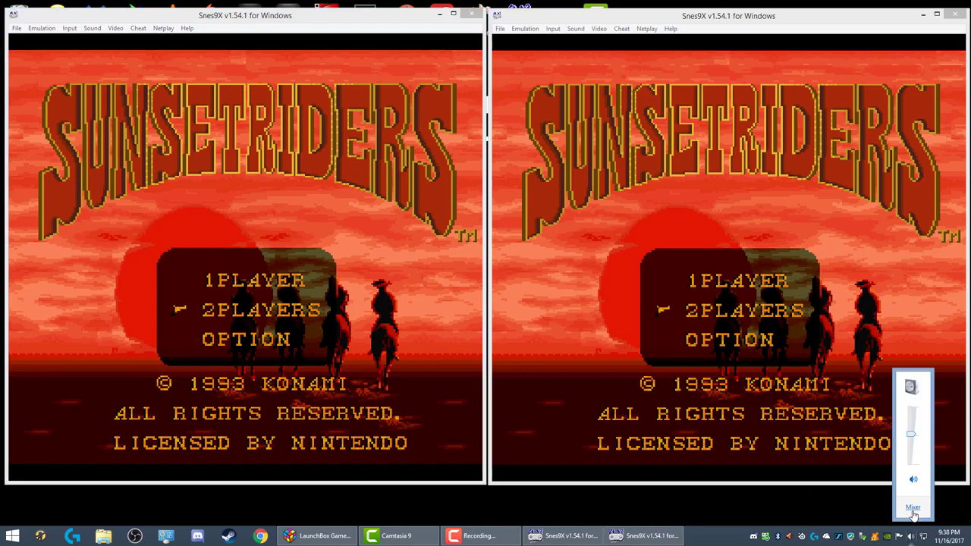
click(913, 507)
click(641, 437)
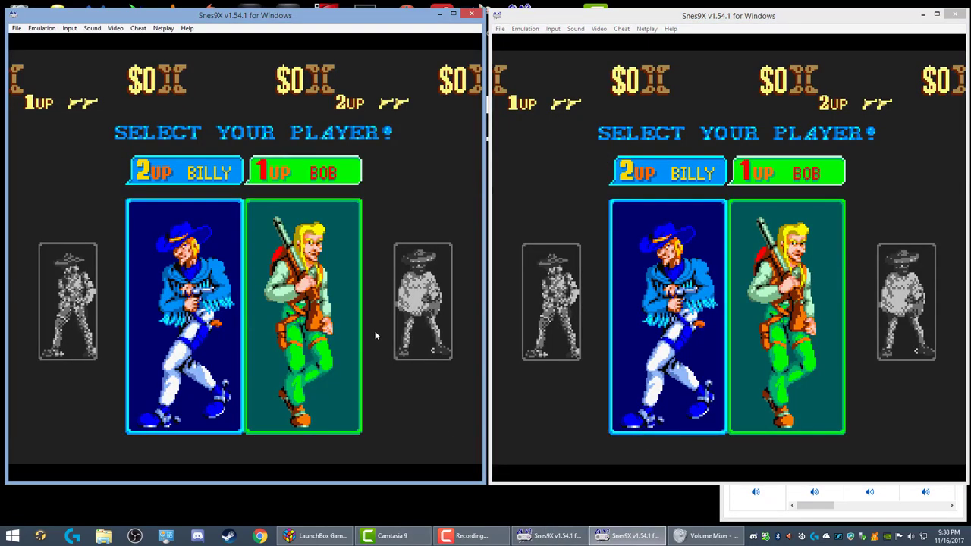
Pick Billy and Cormano for 1UP and 2UP and start the first stage.
key(Right)
key(Left)
key(Left)
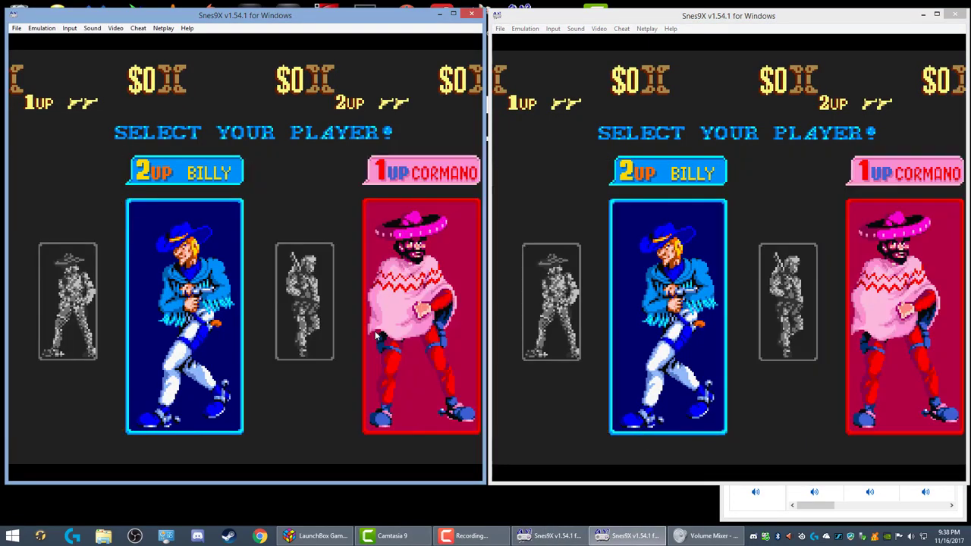
key(Right)
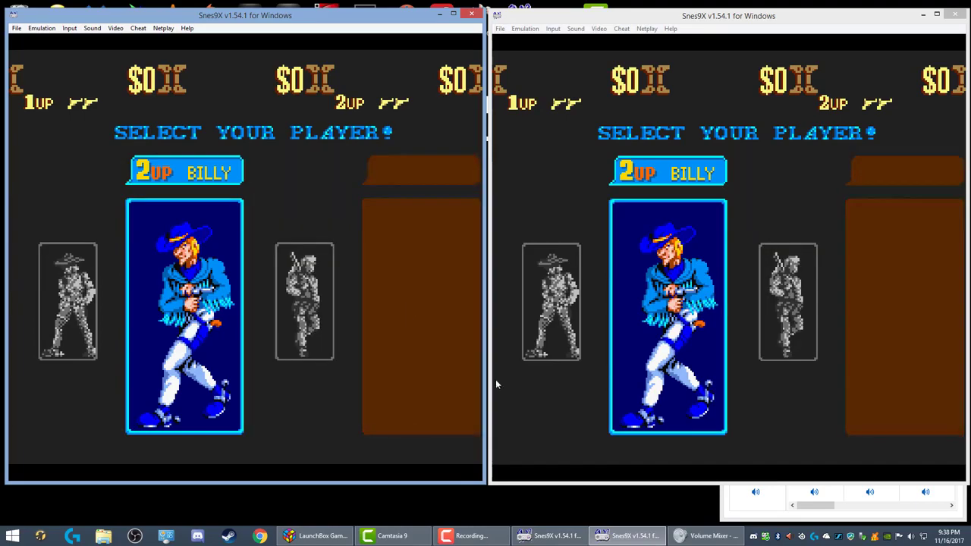
click(521, 415)
key(Left)
key(Right)
key(Return)
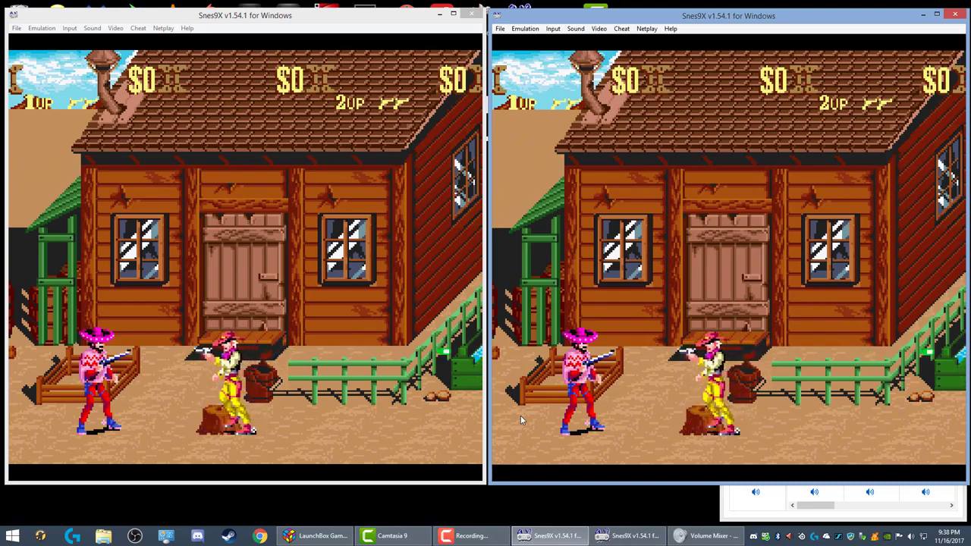
click(382, 441)
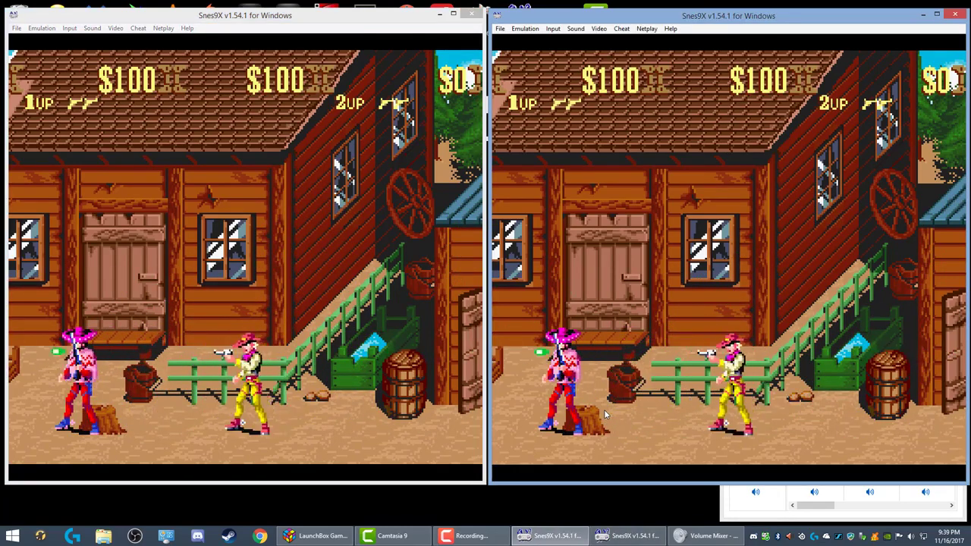
Browse the host window's menus, ending on its Netplay commands to check the server and ROM-sending options.
click(194, 383)
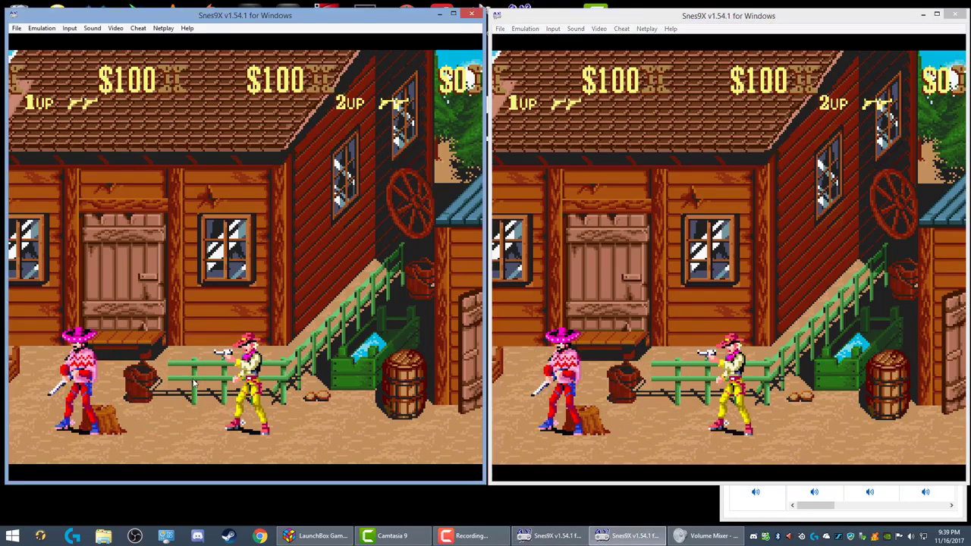
click(163, 28)
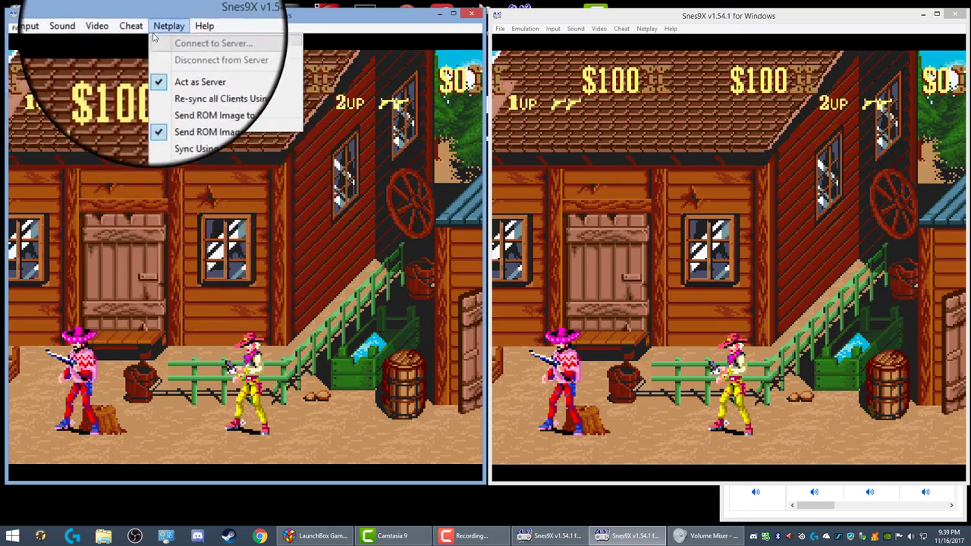
mouse_move(137, 28)
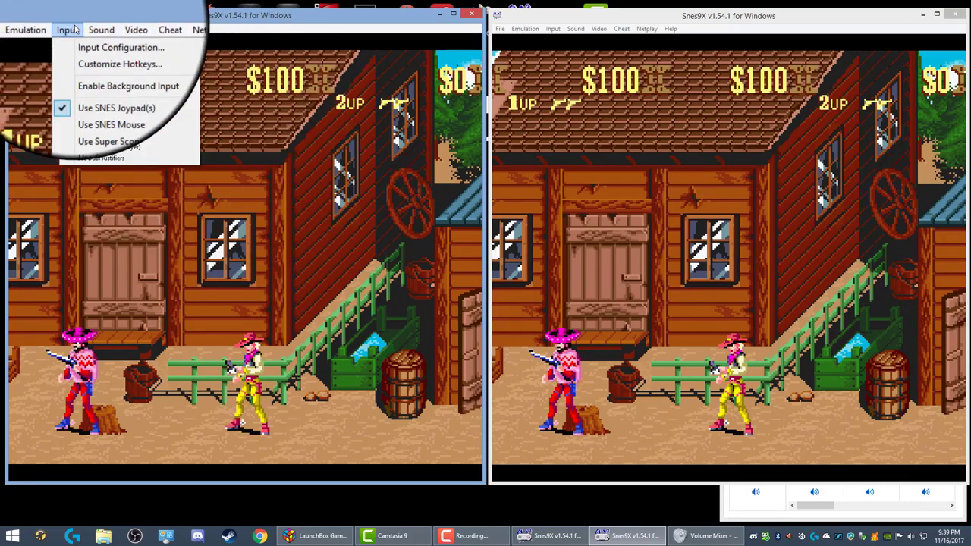
click(156, 31)
click(156, 30)
click(298, 94)
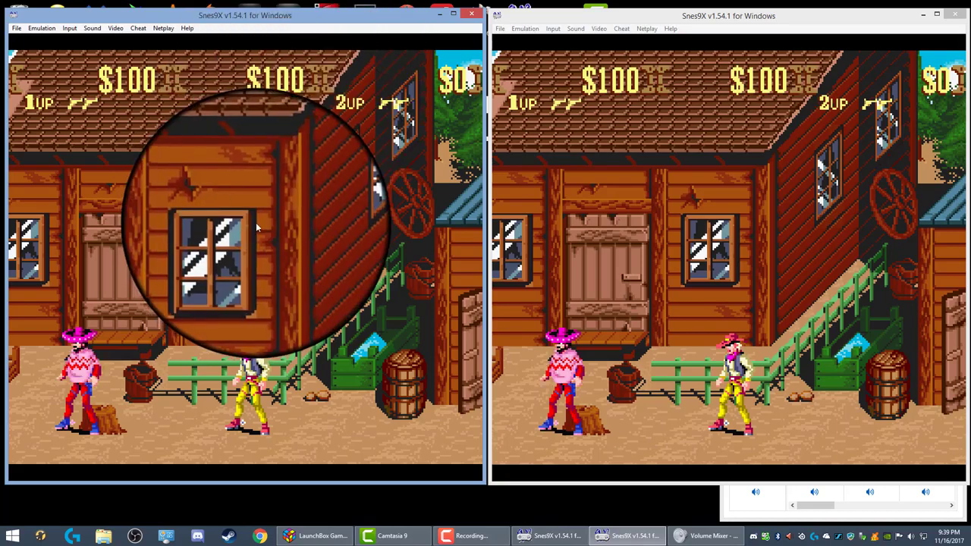
click(163, 29)
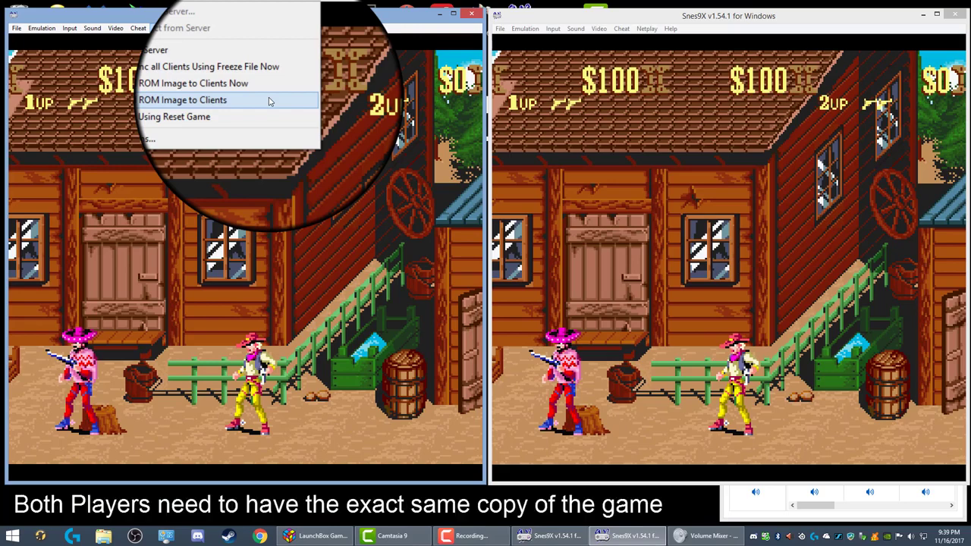
click(239, 126)
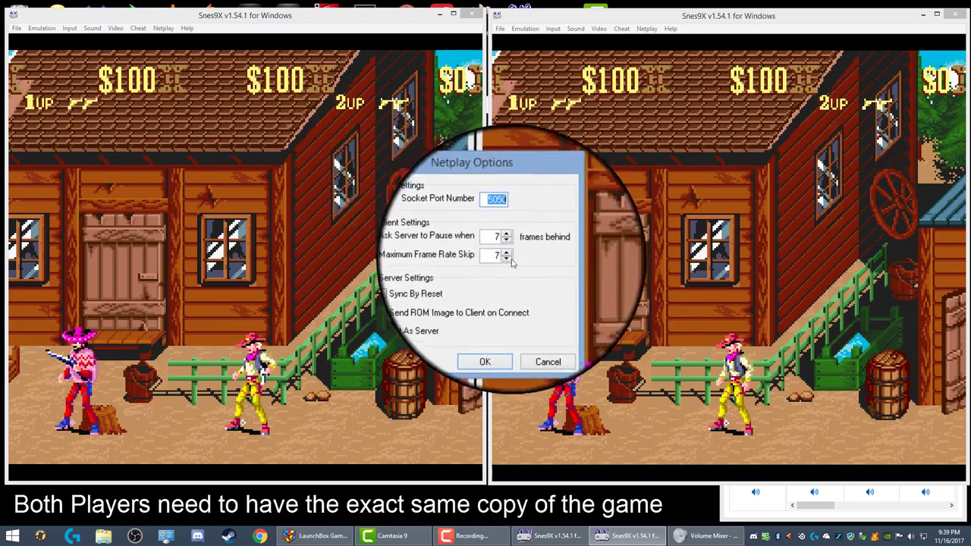
click(534, 329)
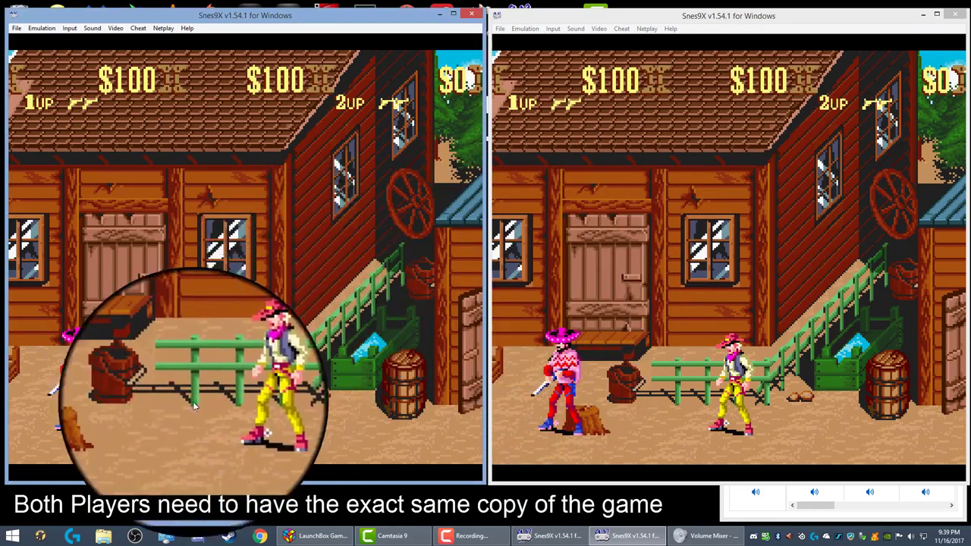
click(627, 38)
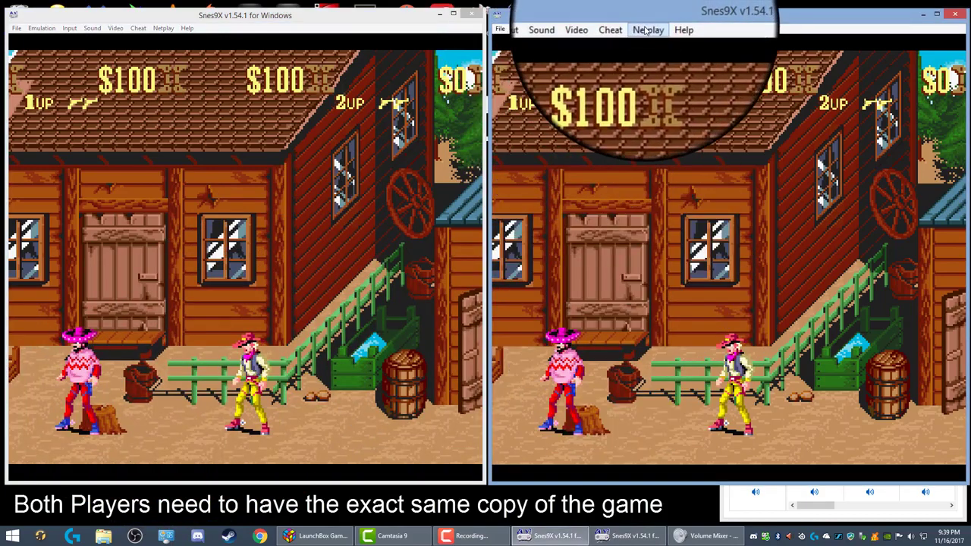
click(646, 28)
click(587, 172)
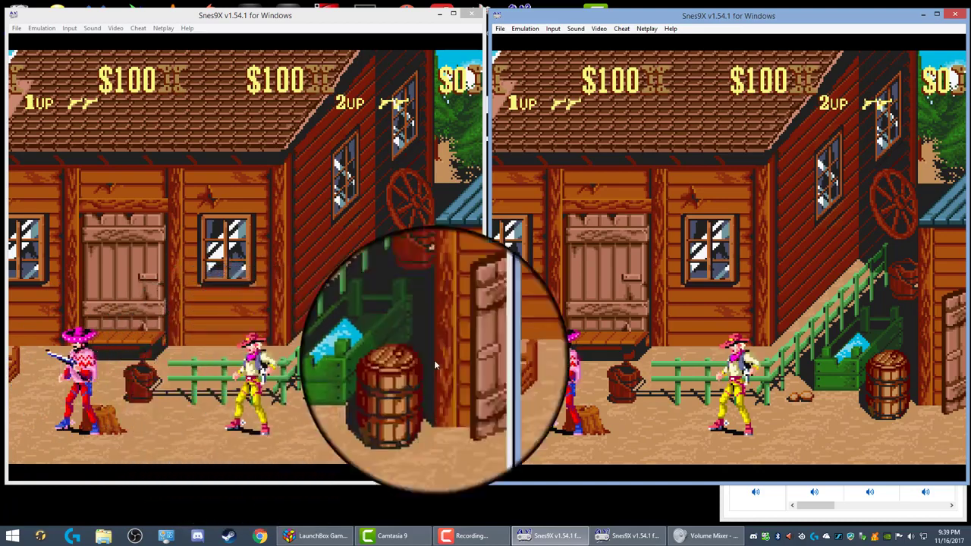
click(644, 28)
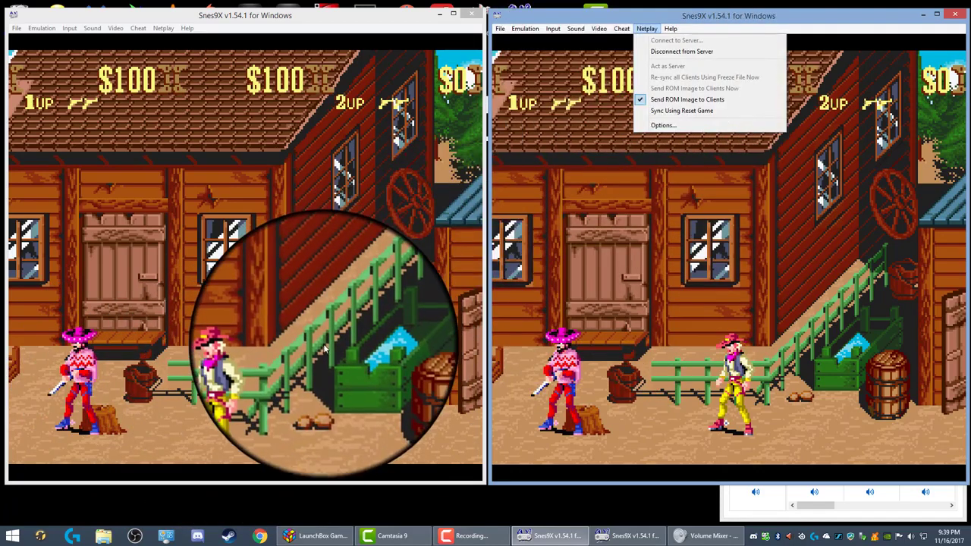
click(319, 349)
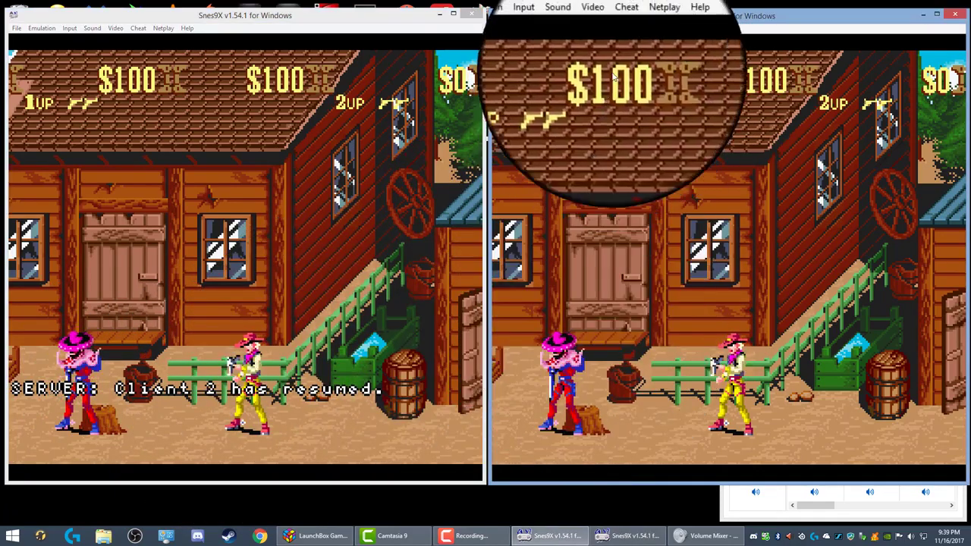
click(621, 28)
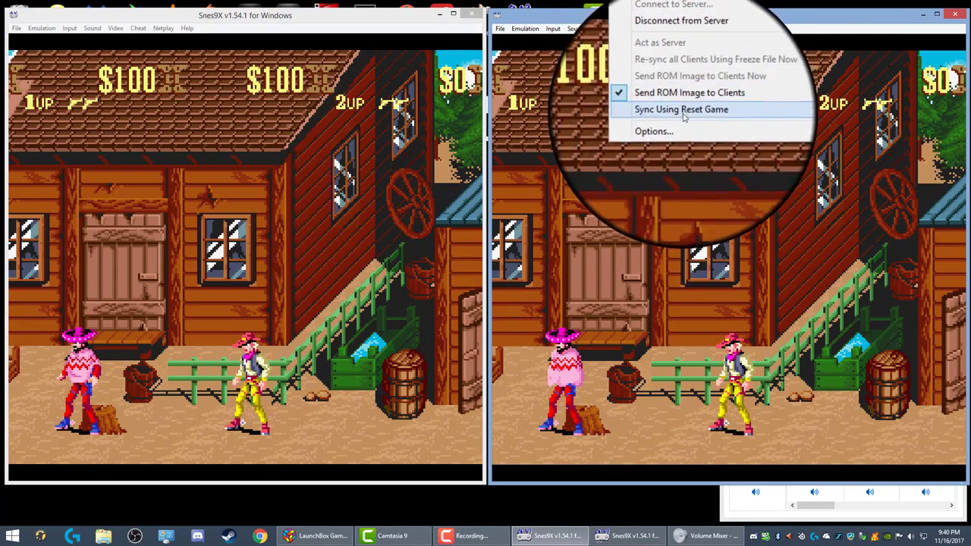
click(683, 126)
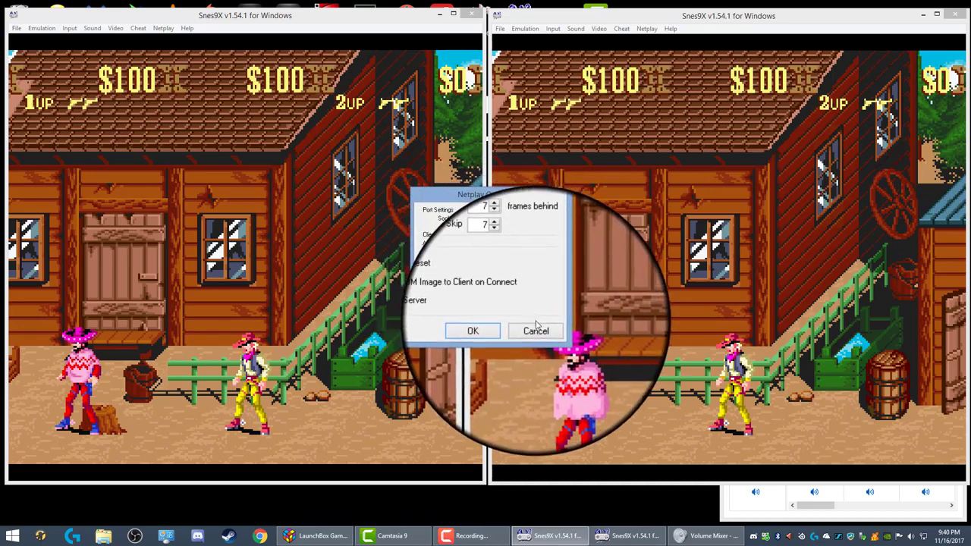
click(526, 318)
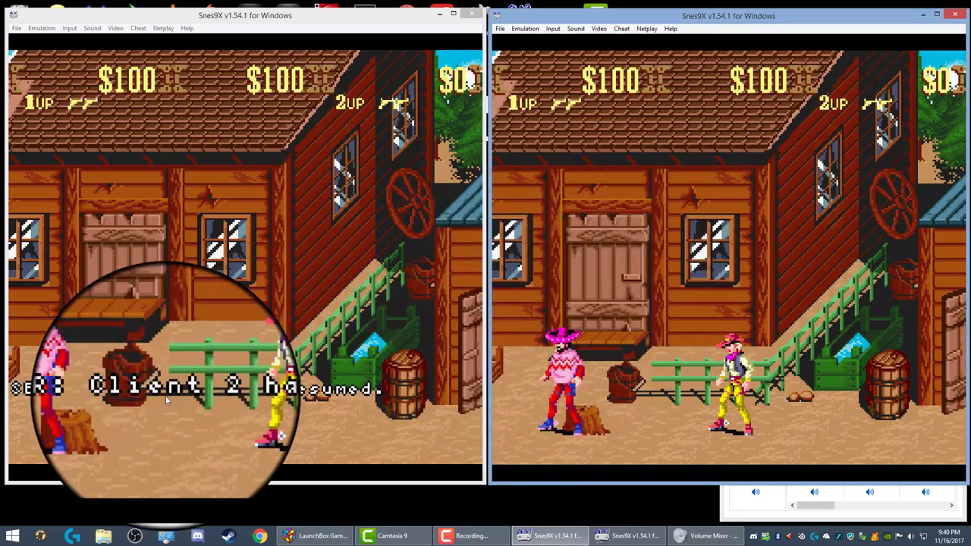